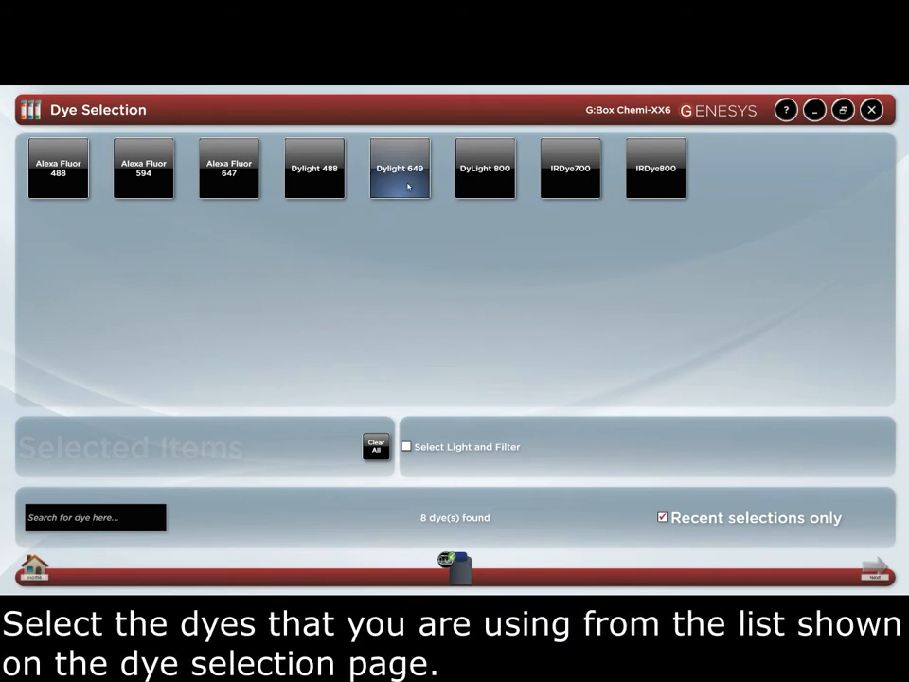
Step: Select the Dylight 649 and DyLight 800 dyes, keeping the dye list limited to recent selections
left_click(408, 185)
left_click(469, 181)
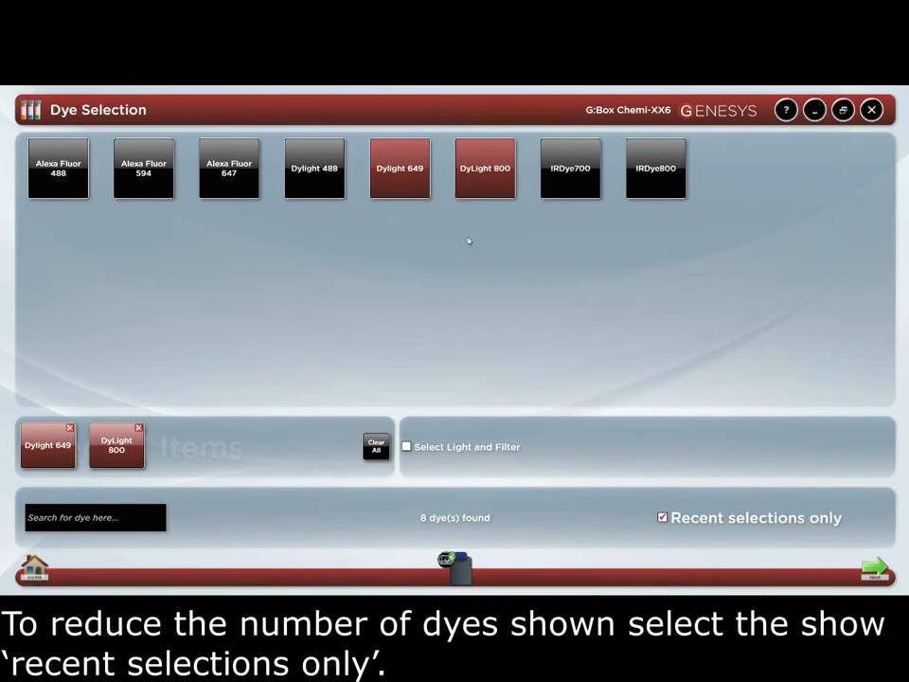
left_click(662, 518)
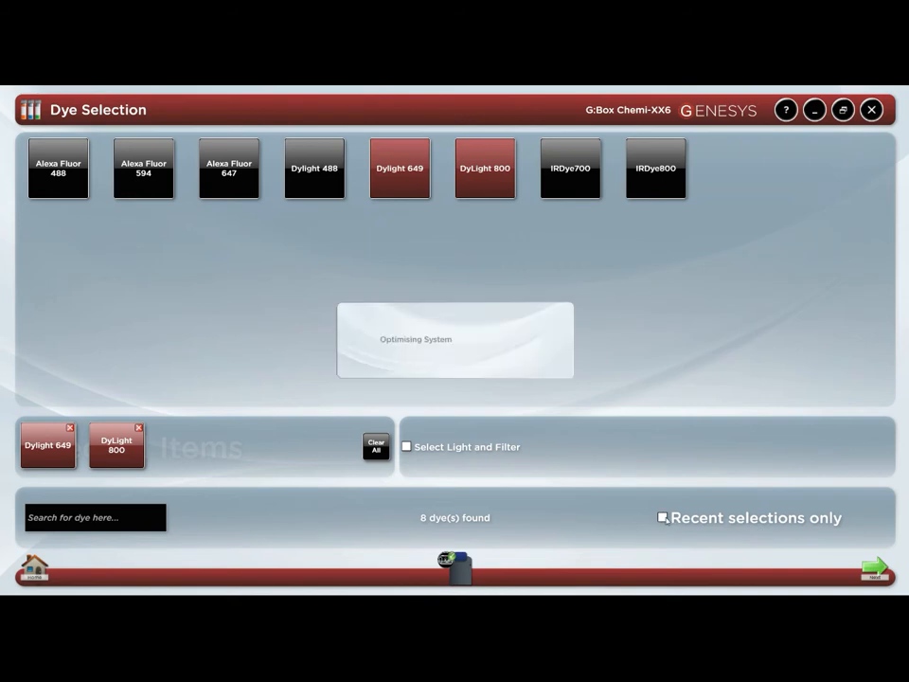
left_click(663, 518)
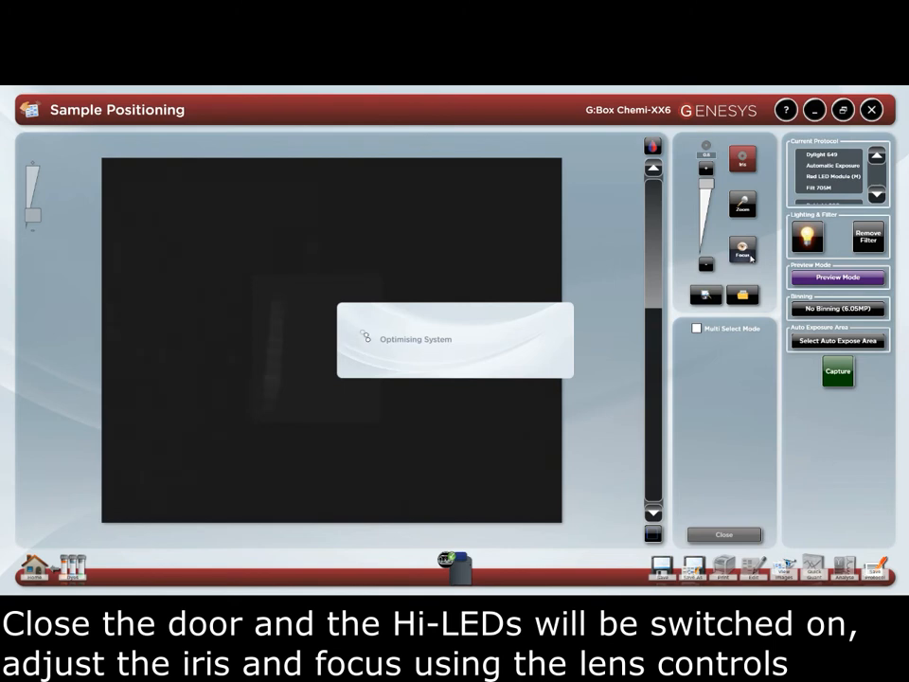
Step: Check the sample with the focus and iris lens controls, and view it temporarily in Preview Mode
left_click(751, 258)
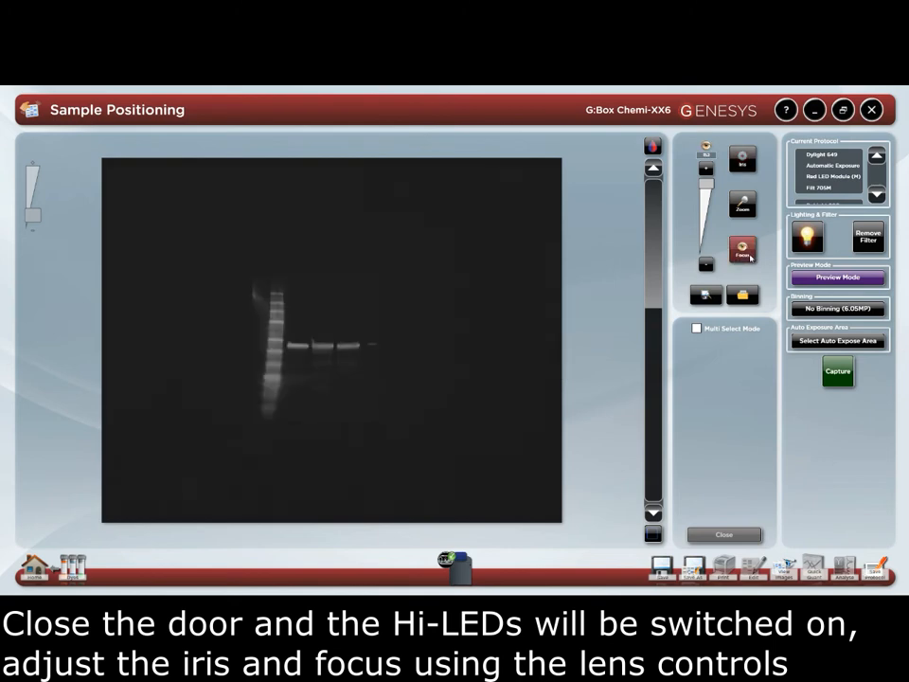
left_click(740, 169)
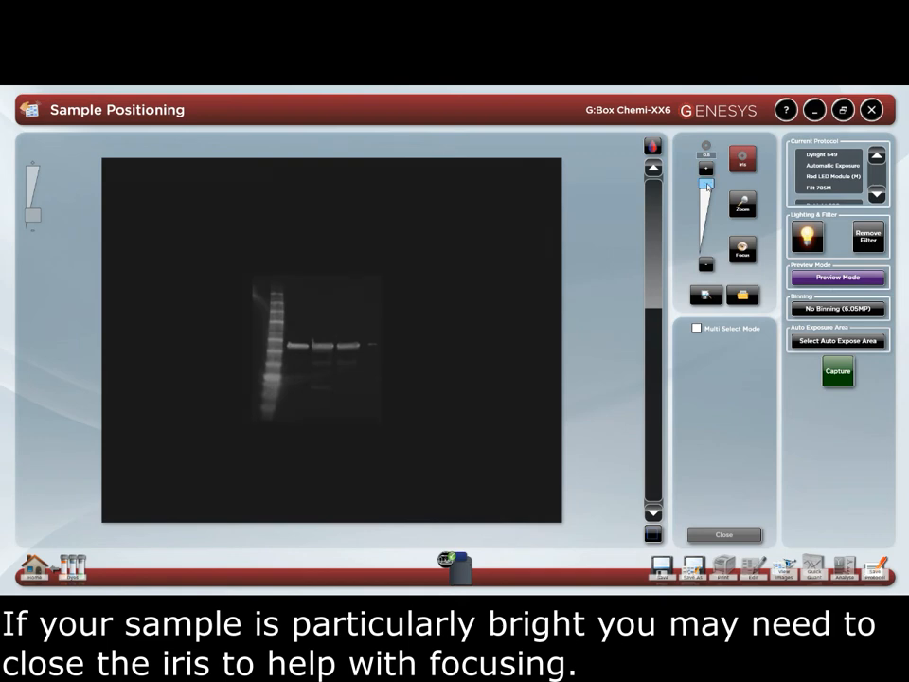
left_click(742, 249)
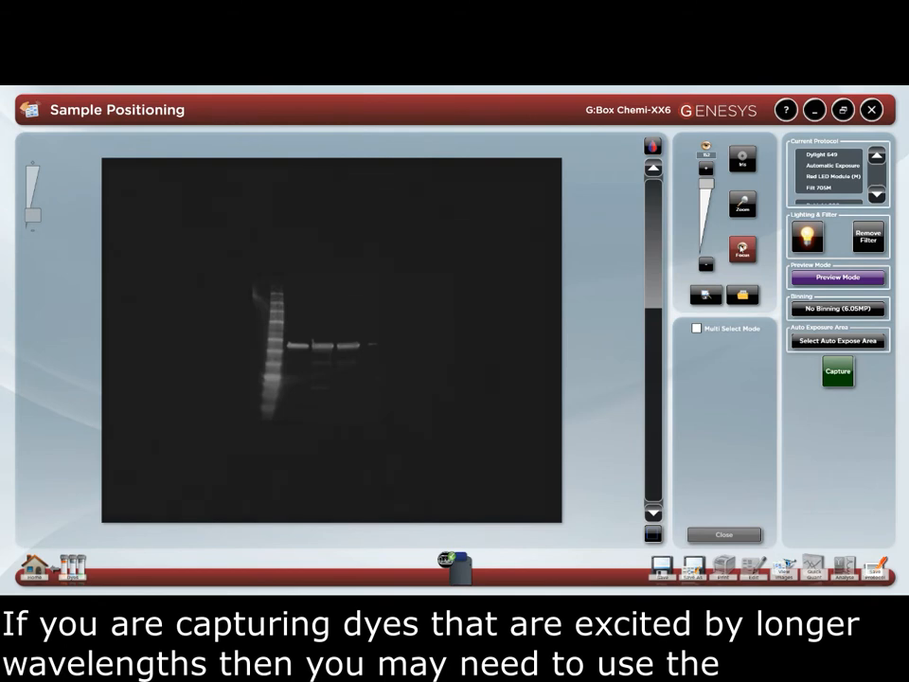
left_click(837, 277)
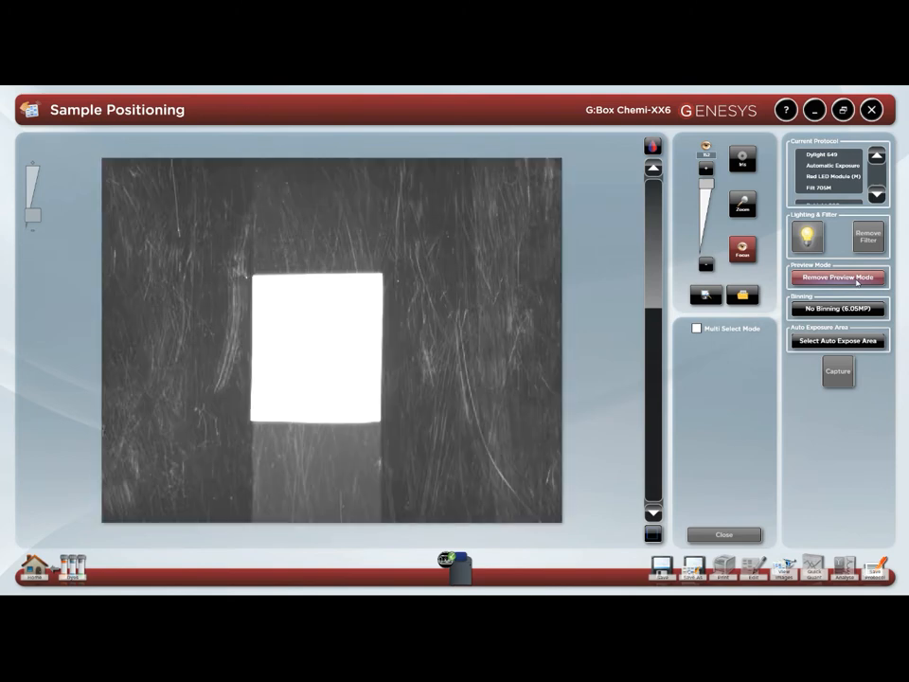
left_click(837, 278)
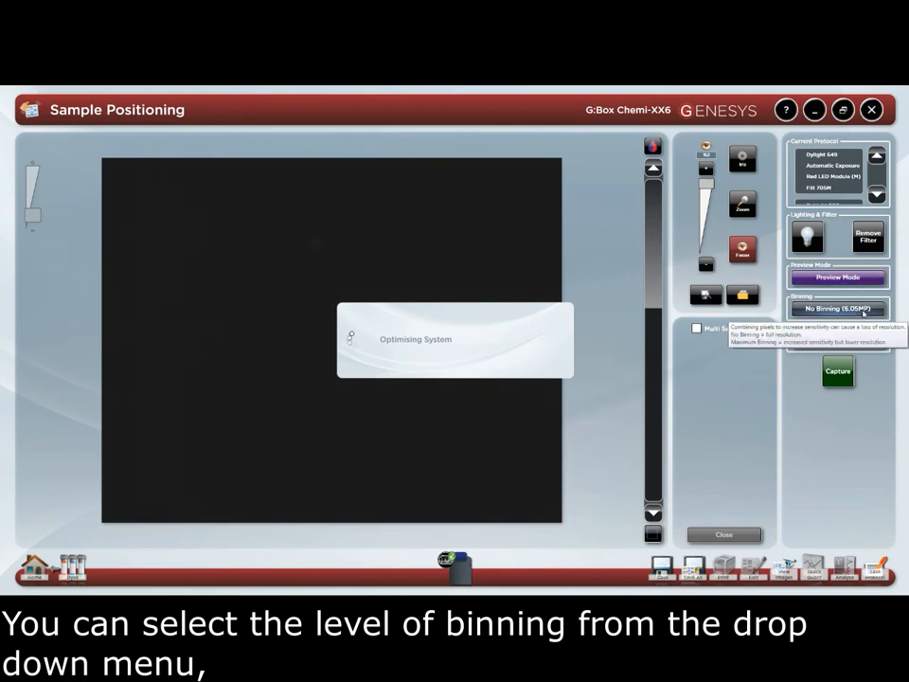
Step: Keep binning at No Binning (6.05MP) and position the auto exposure area over the weak bands just below the bright band row
left_click(864, 311)
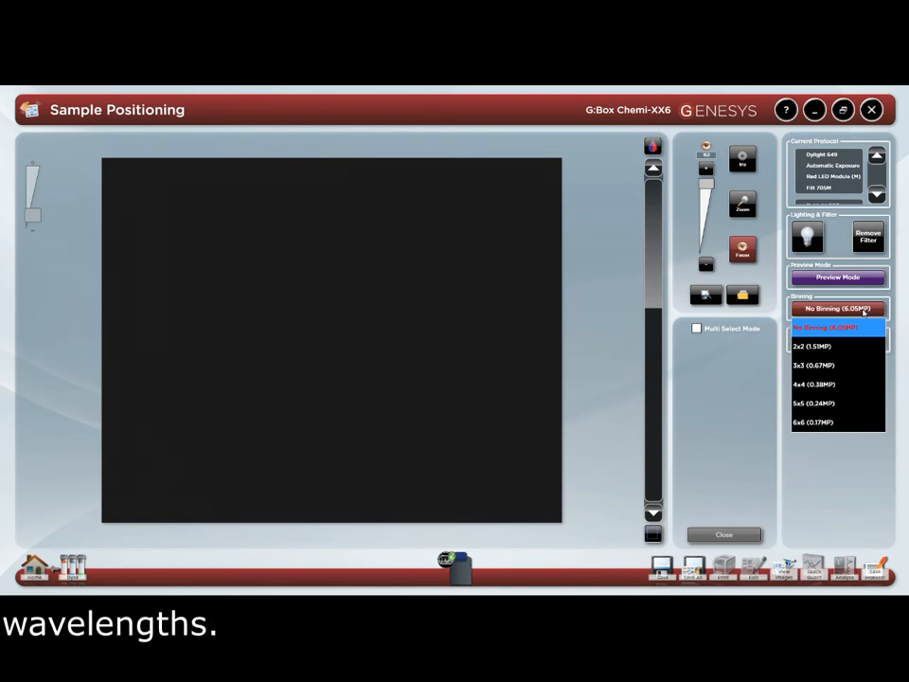
left_click(827, 327)
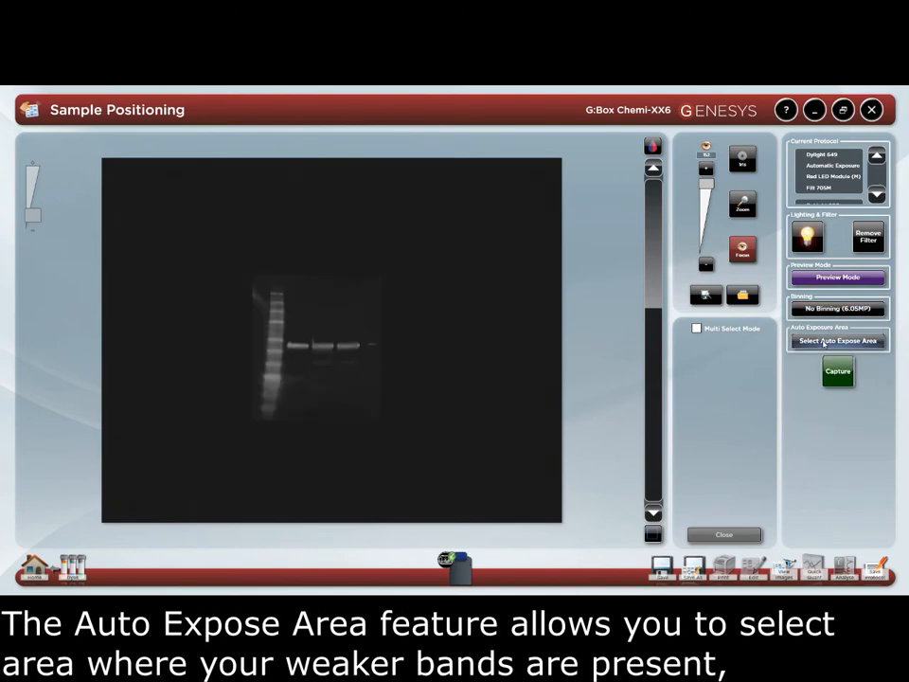
left_click(823, 341)
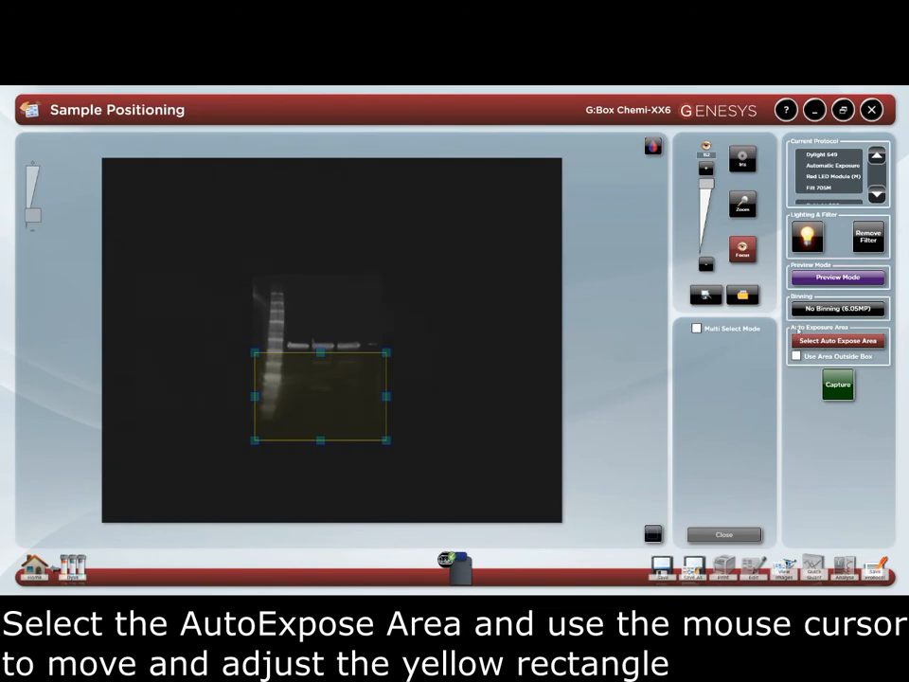
left_click_drag(346, 358, 377, 370)
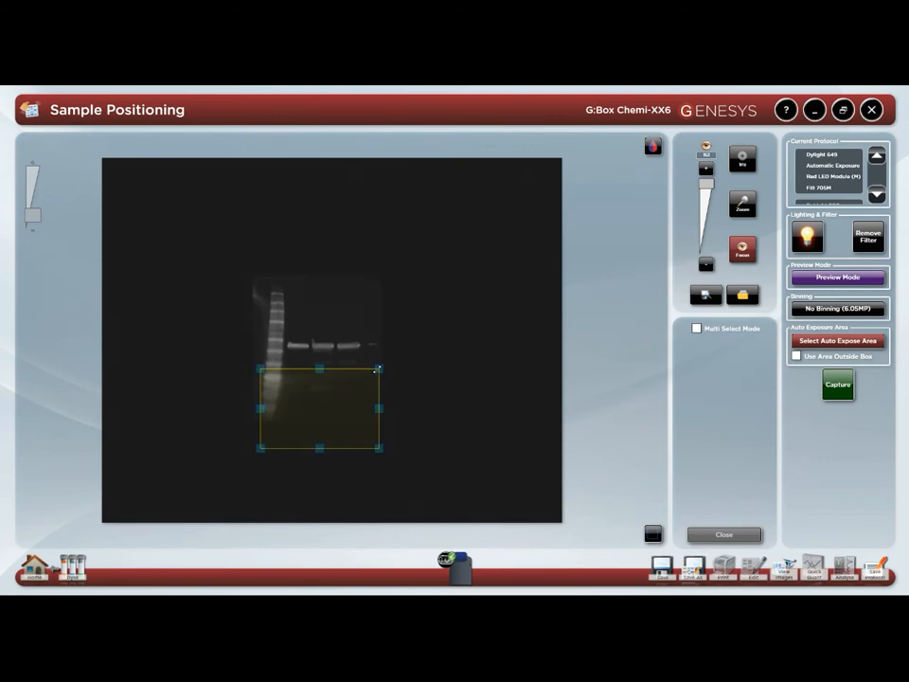
left_click_drag(376, 369, 396, 360)
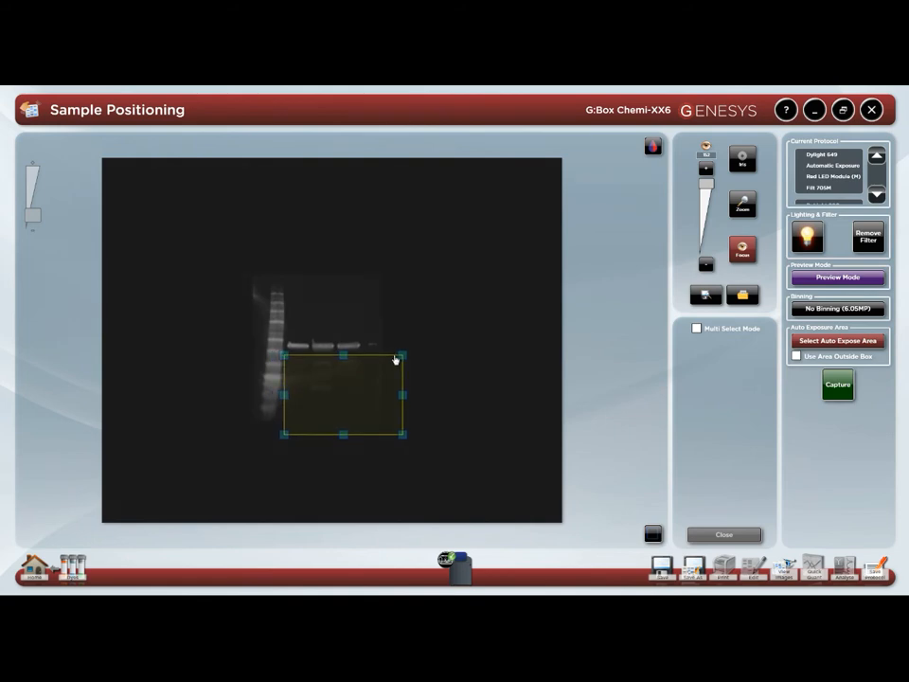
Step: Capture the multi-dye image and decline saving the settings as a protocol
left_click(836, 385)
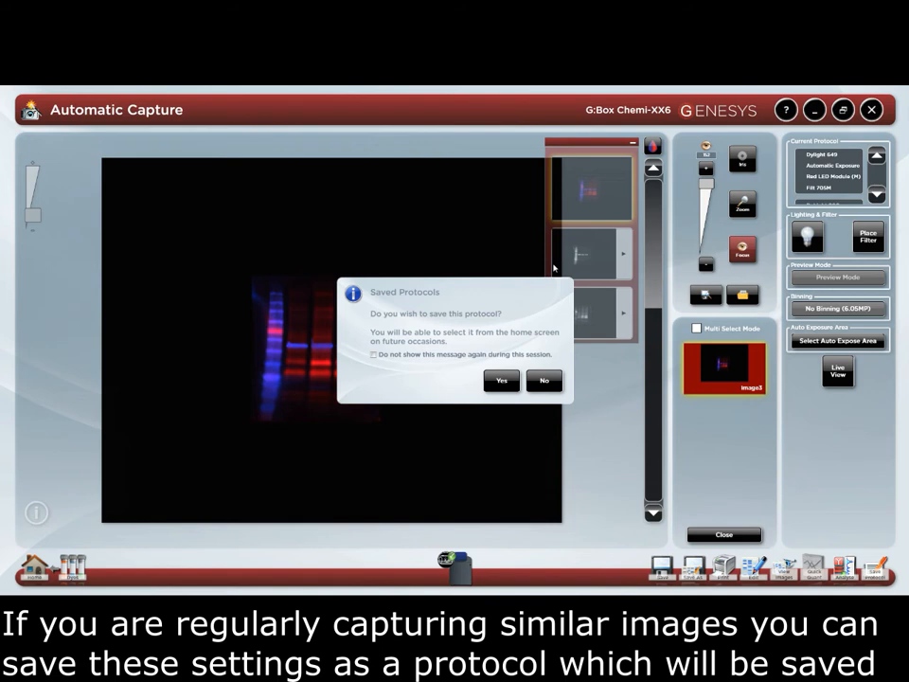
left_click(545, 379)
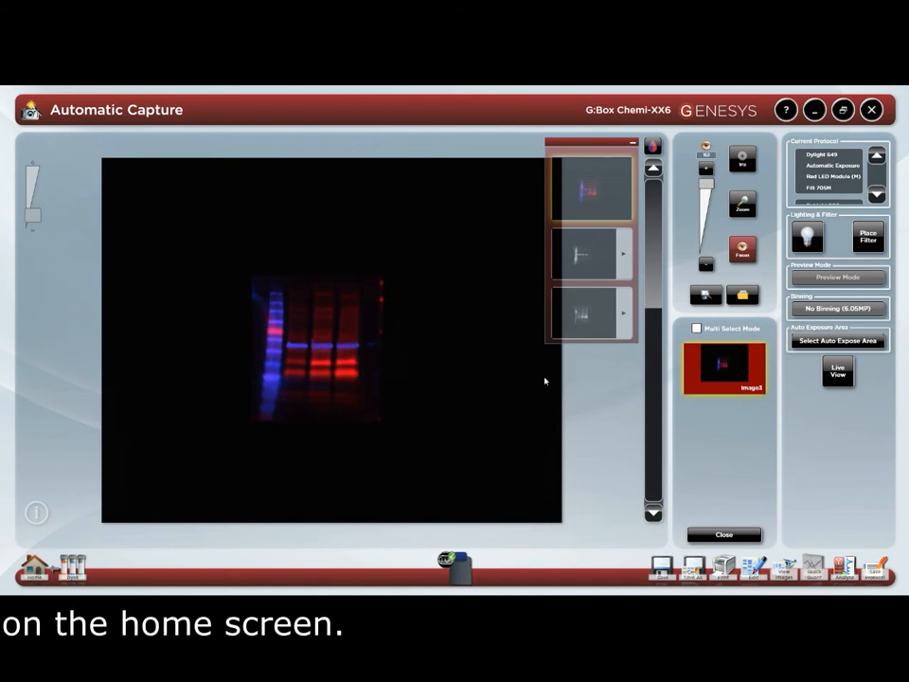
Step: Open the first greyscale sub-image with its histogram and adjust its white level using the histogram and contrast bar
left_click(588, 265)
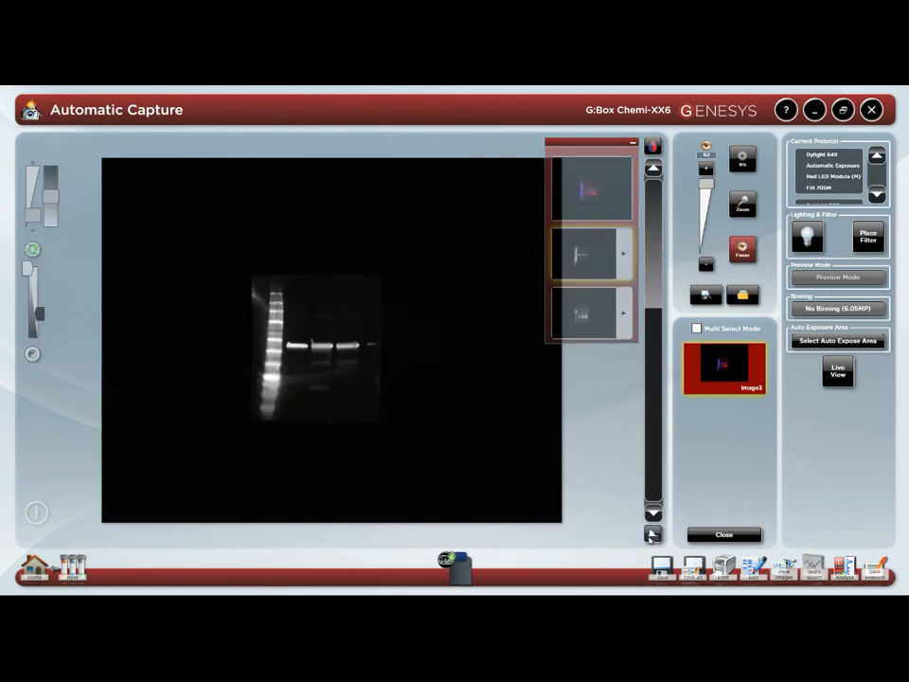
left_click(652, 534)
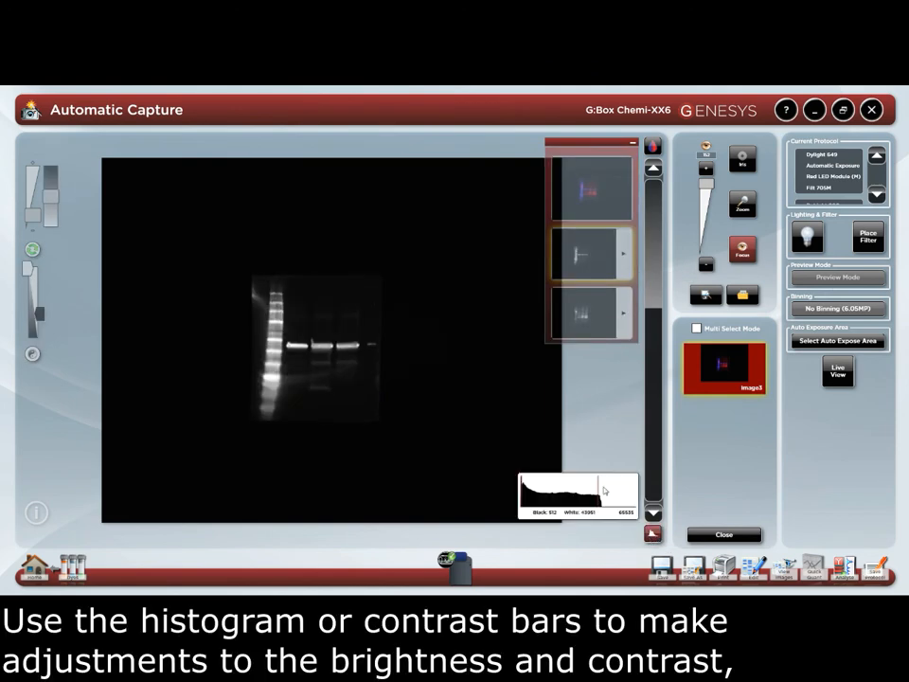
left_click_drag(598, 484, 547, 485)
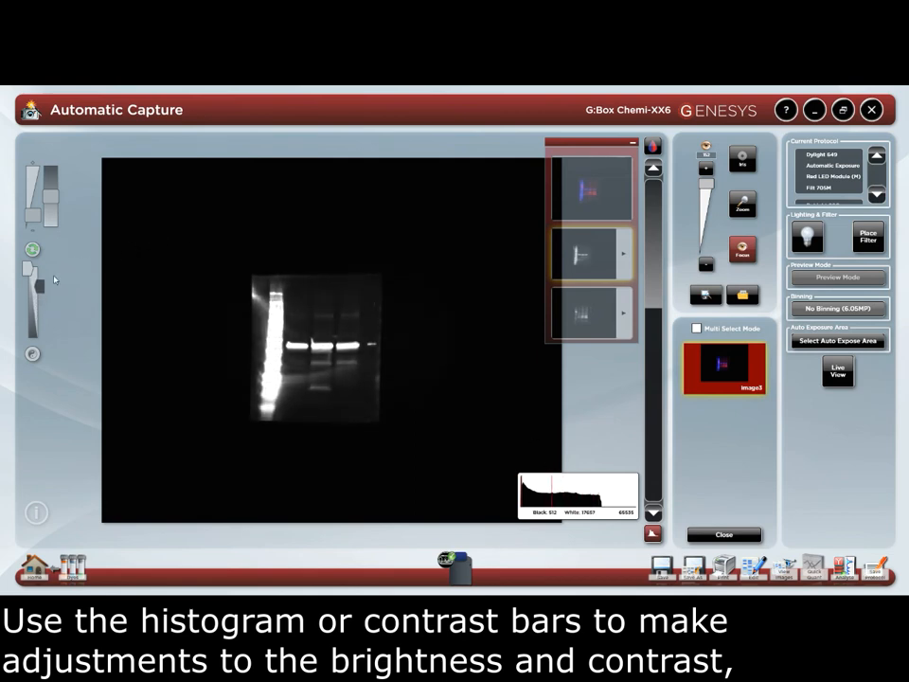
left_click_drag(39, 285, 39, 313)
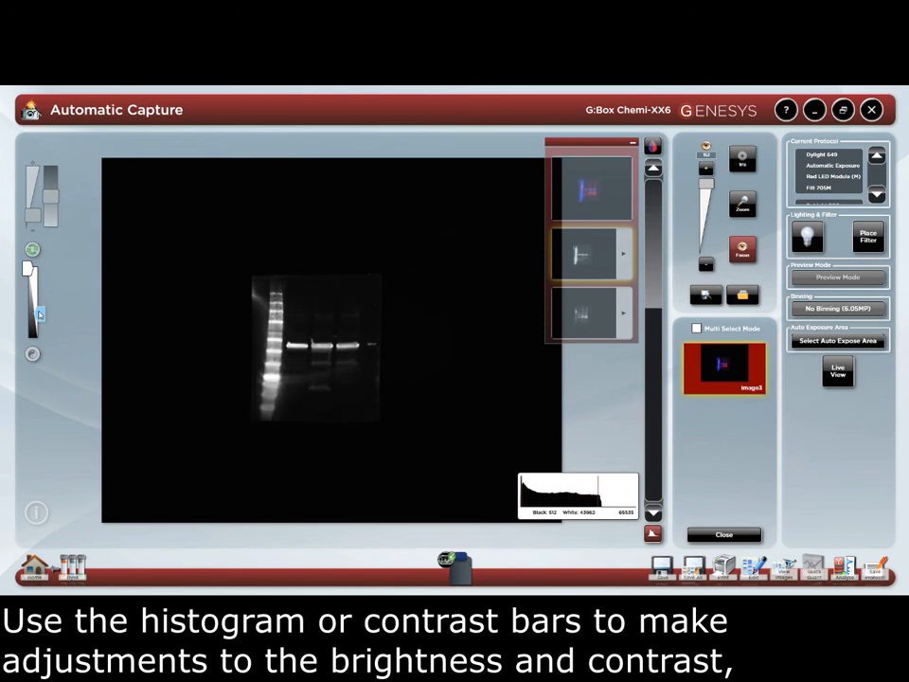
left_click_drag(38, 313, 38, 315)
left_click_drag(39, 314, 39, 317)
left_click_drag(42, 306, 43, 294)
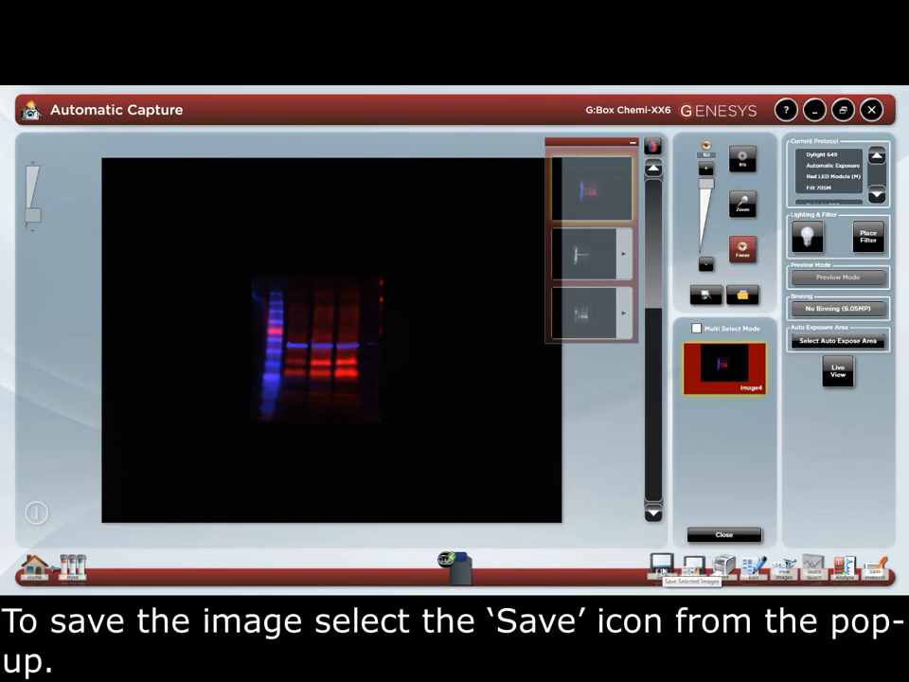
Step: Start saving image4 with all images in the selected range and its sub images included
left_click(661, 566)
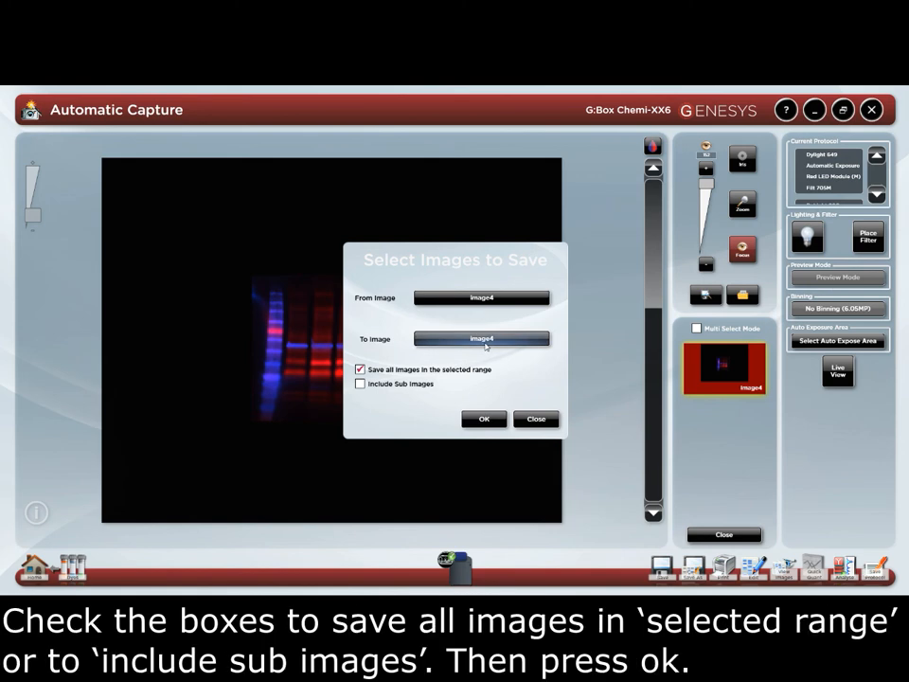
left_click(360, 384)
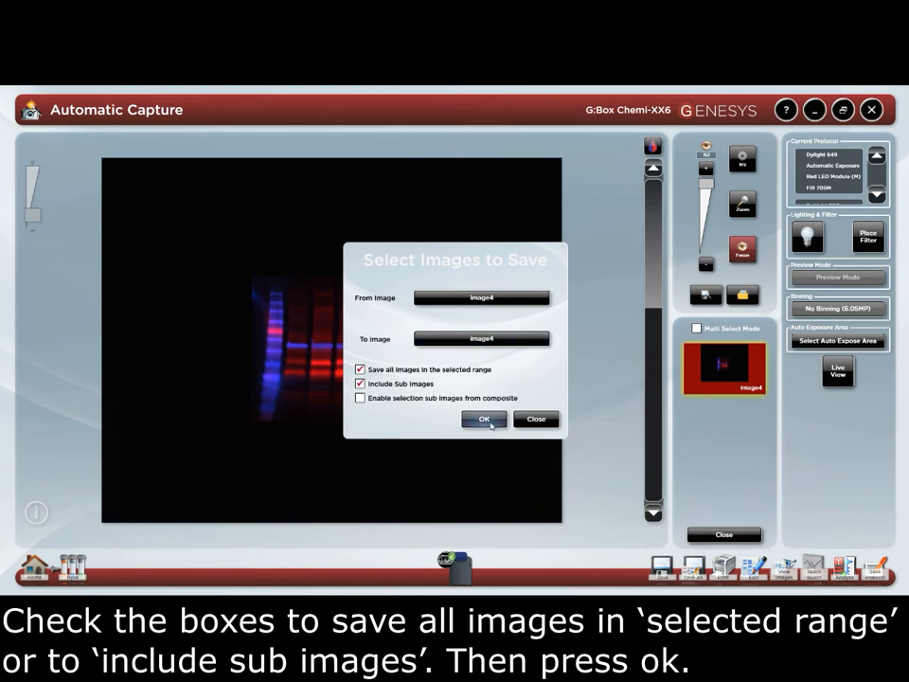
left_click(484, 420)
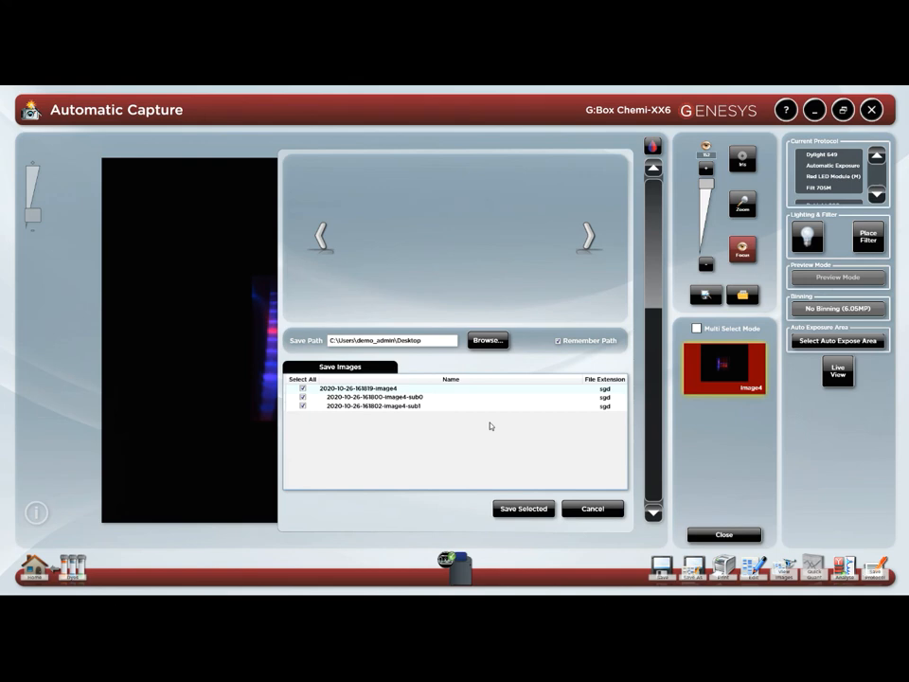
Step: Preview the composite image4, keep the Desktop as the save path, and save the composite with both sub images in sgd format
left_click(359, 389)
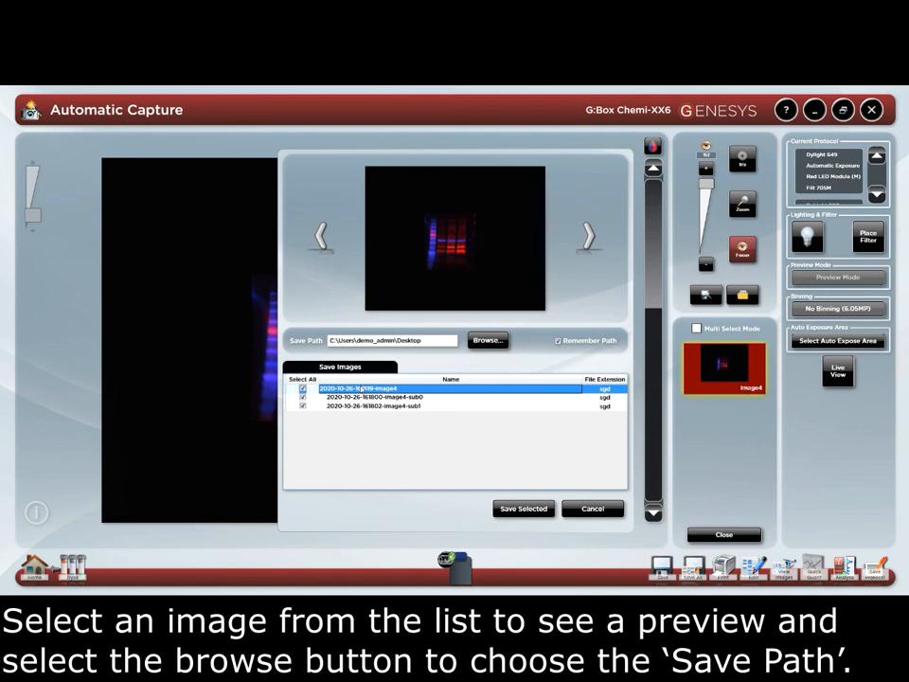
left_click(487, 340)
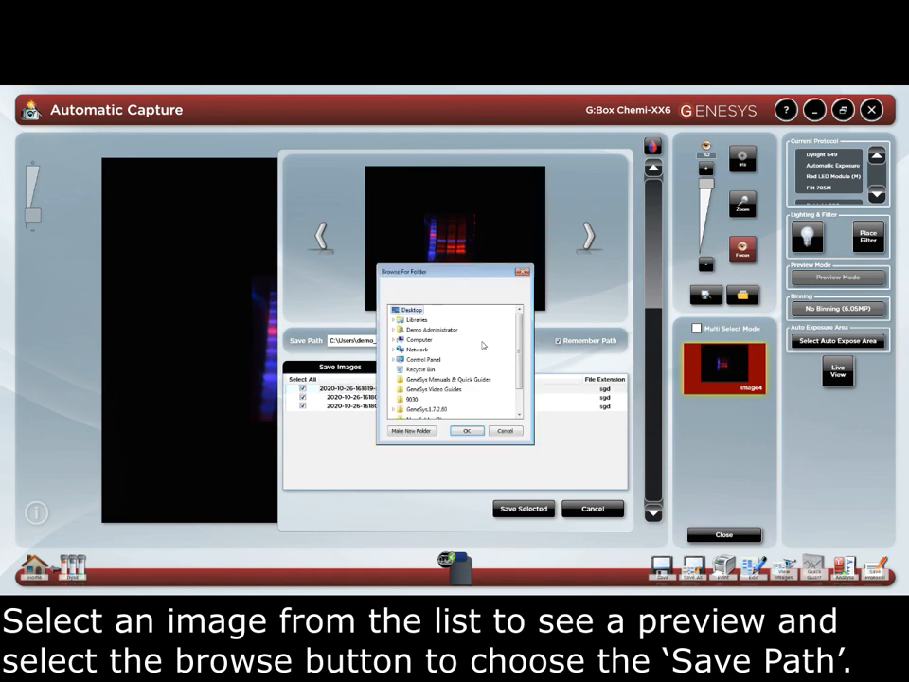
left_click(465, 431)
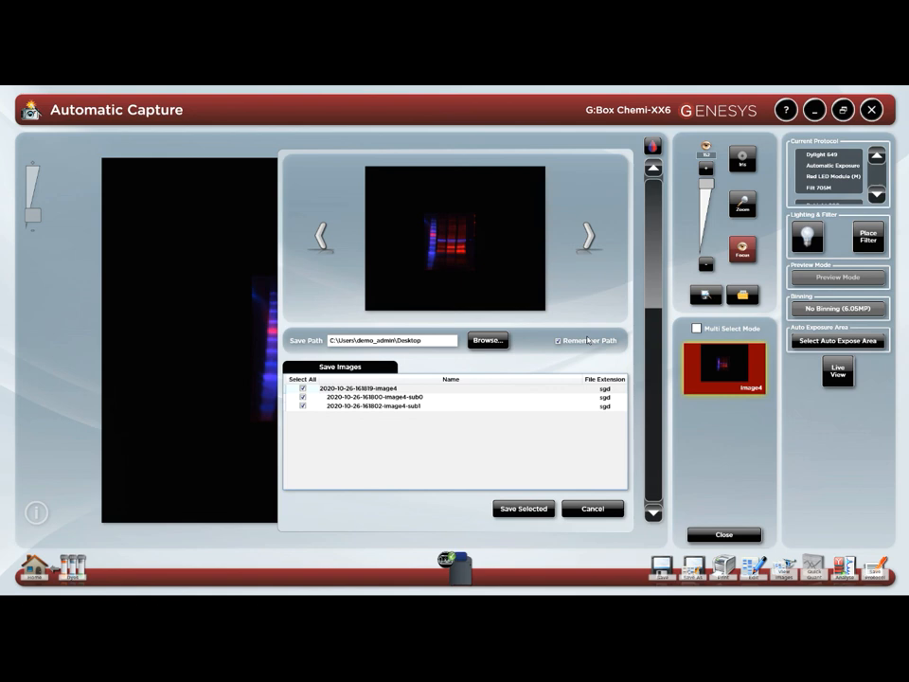
left_click(546, 511)
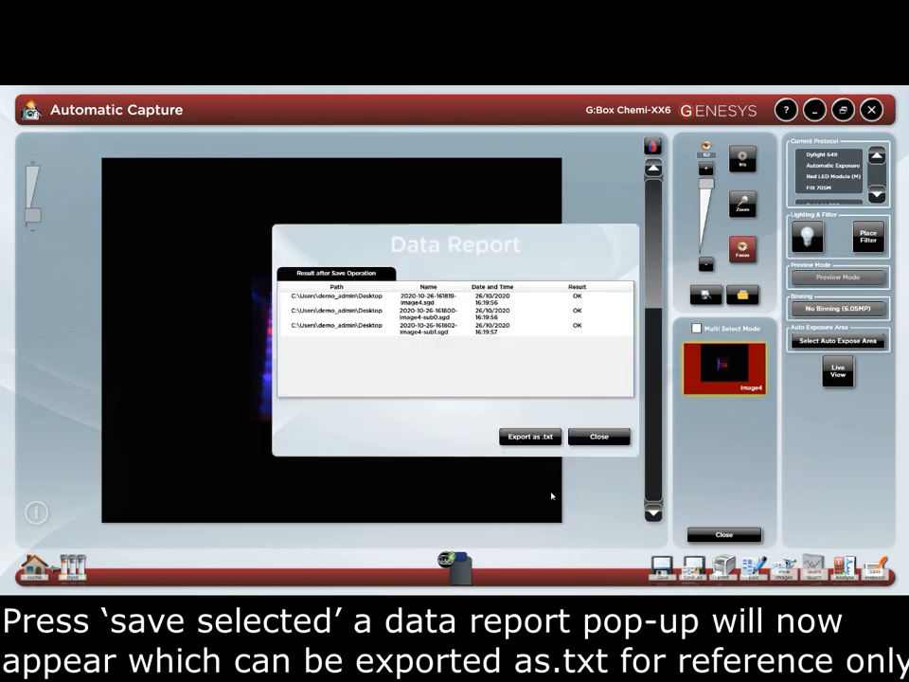
left_click(546, 439)
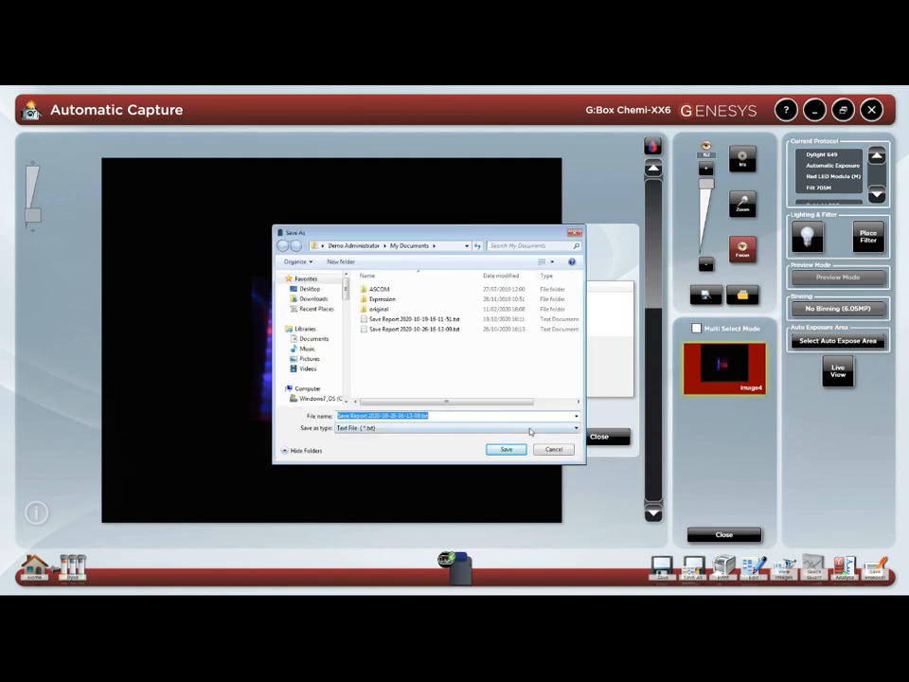
key("Return")
left_click(489, 350)
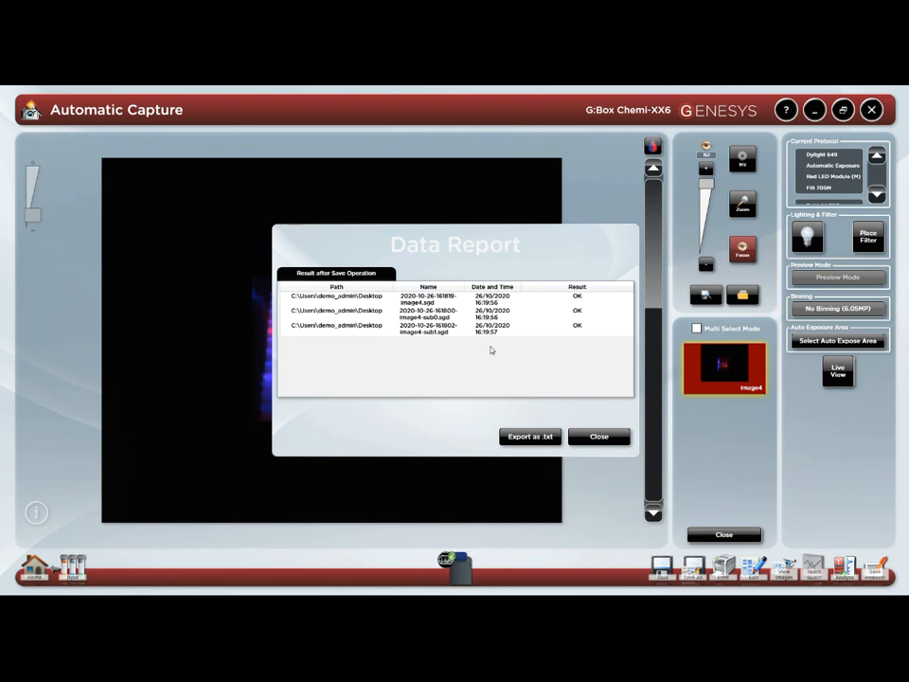